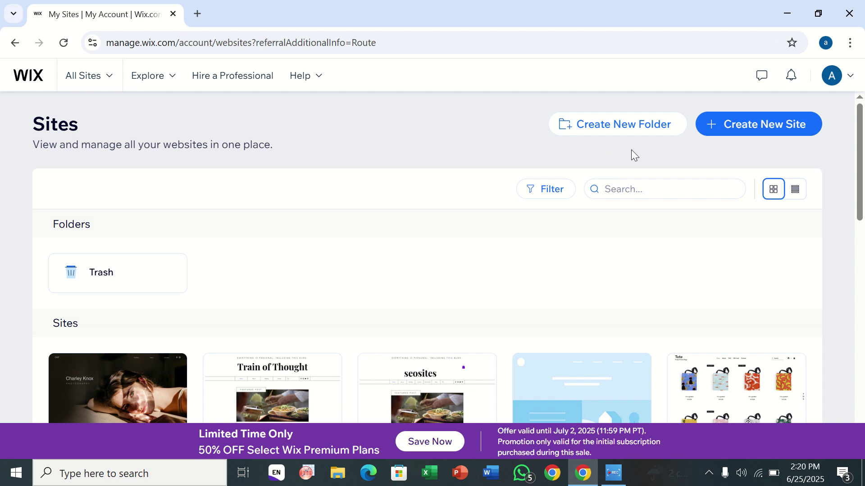
Start a new site without the AI chat and set its type to Restaurant.
left_click(733, 136)
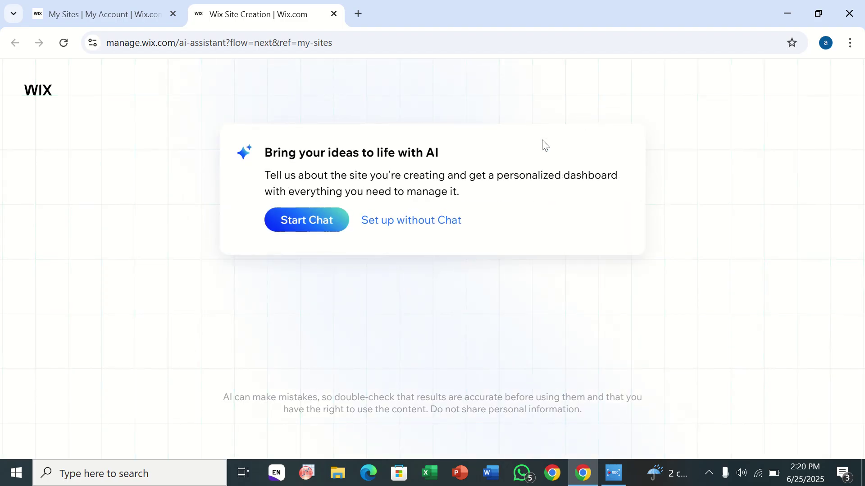
left_click(392, 222)
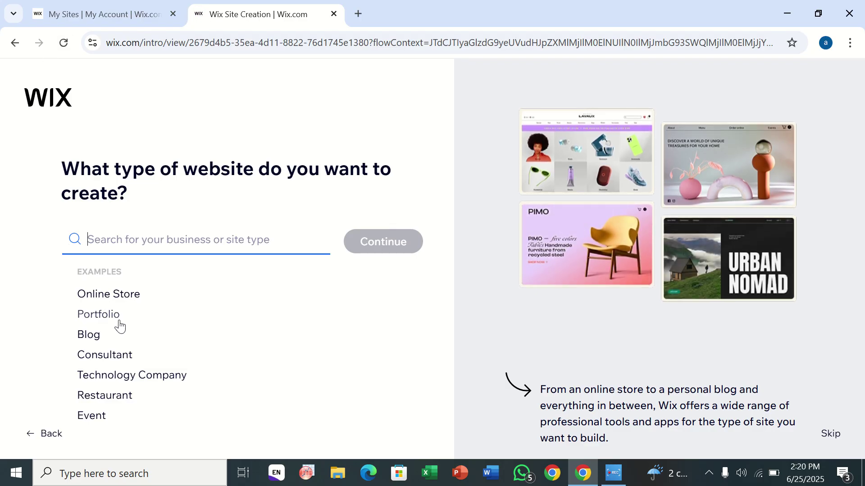
left_click(106, 397)
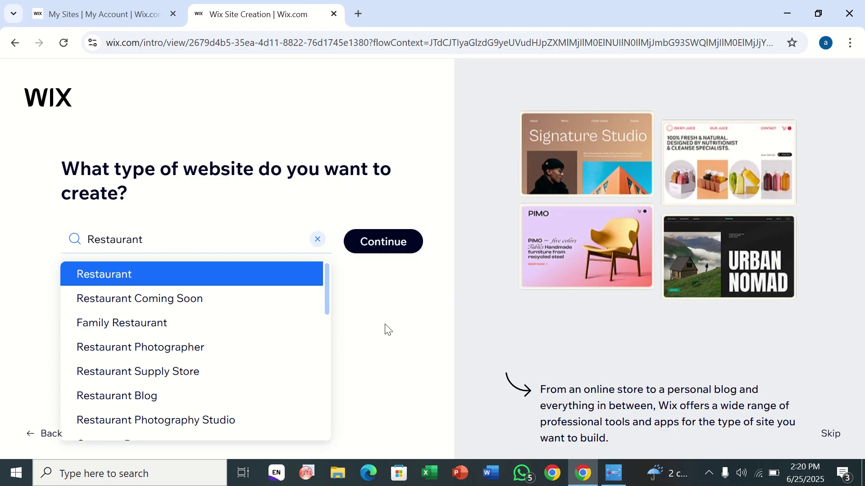
left_click(415, 251)
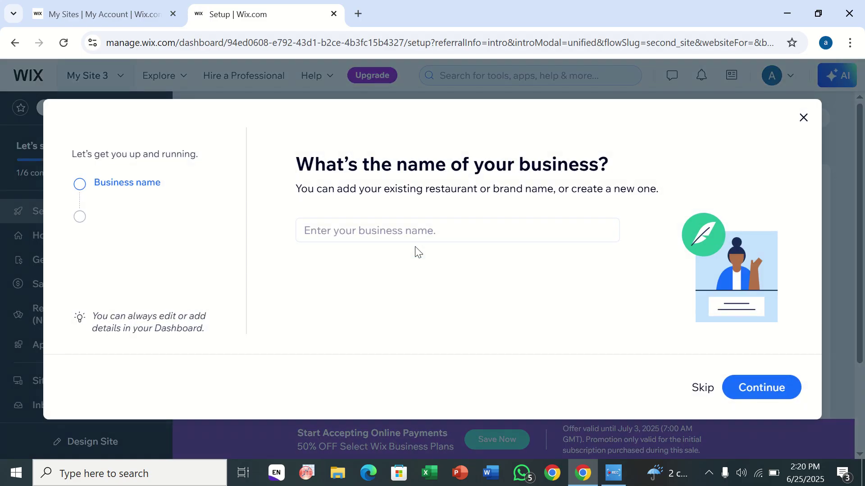
Name the business abc, accept the recommended apps and finish the setup to reach the dashboard.
left_click(391, 225)
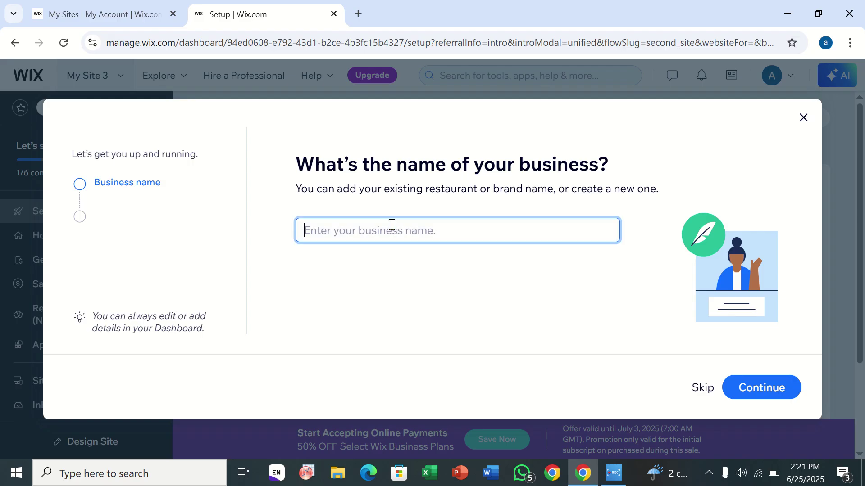
type("abc")
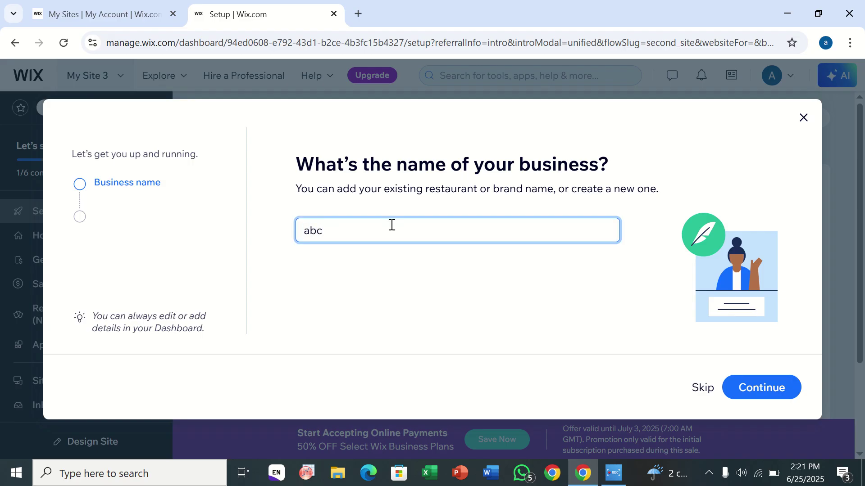
left_click(729, 383)
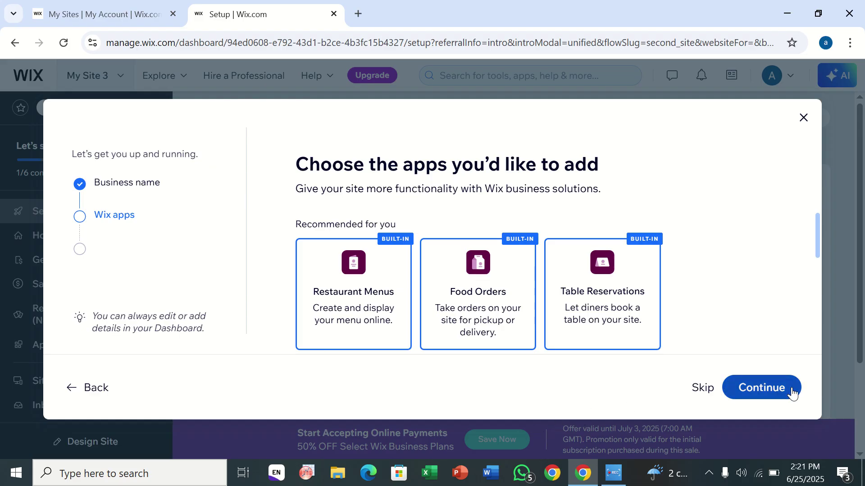
left_click(792, 389)
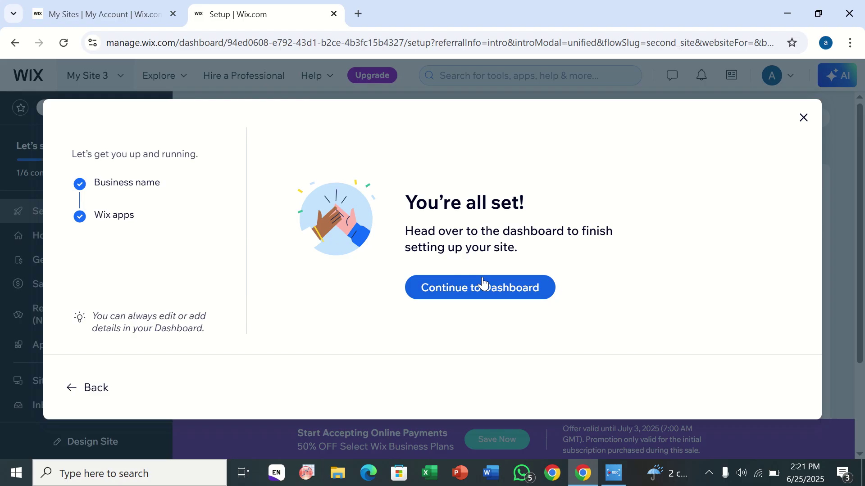
left_click(479, 295)
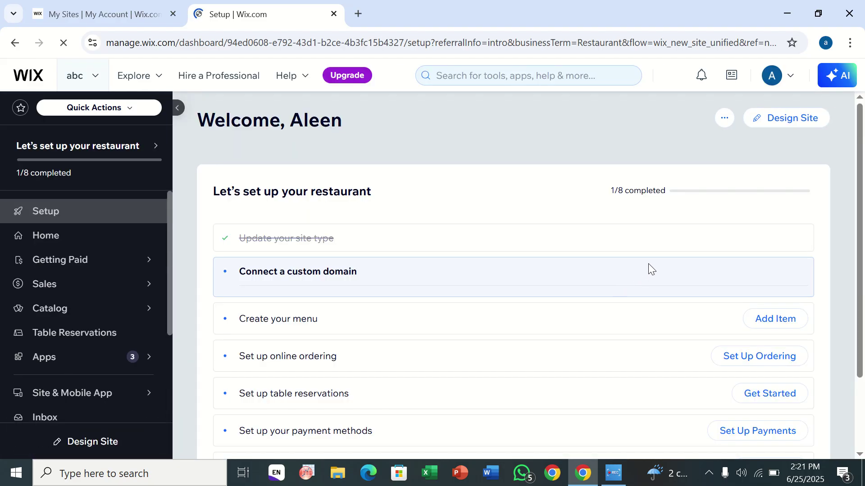
Choose the Chef Restaurant template as the site's design, open it for editing and dismiss the AI content form.
left_click(771, 125)
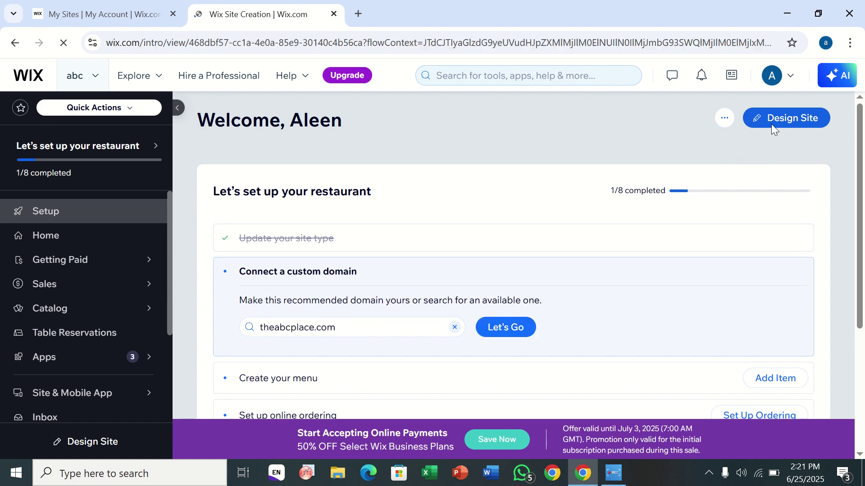
scroll(772, 130, "down", 1)
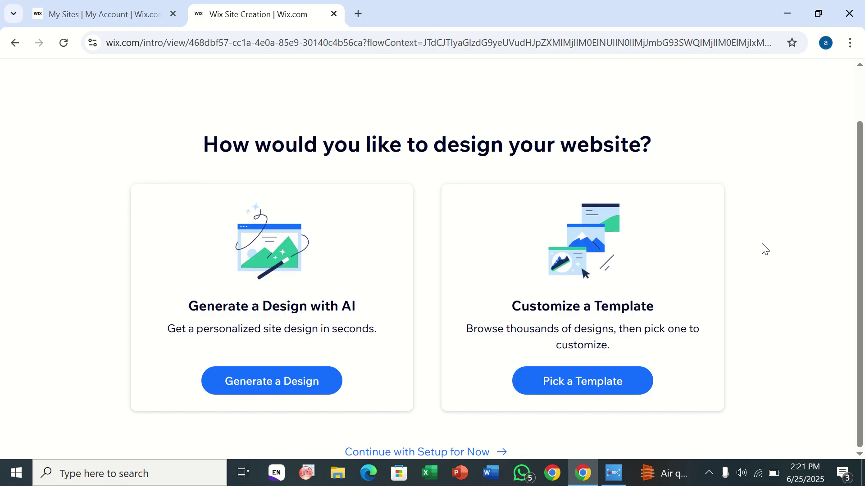
left_click(609, 383)
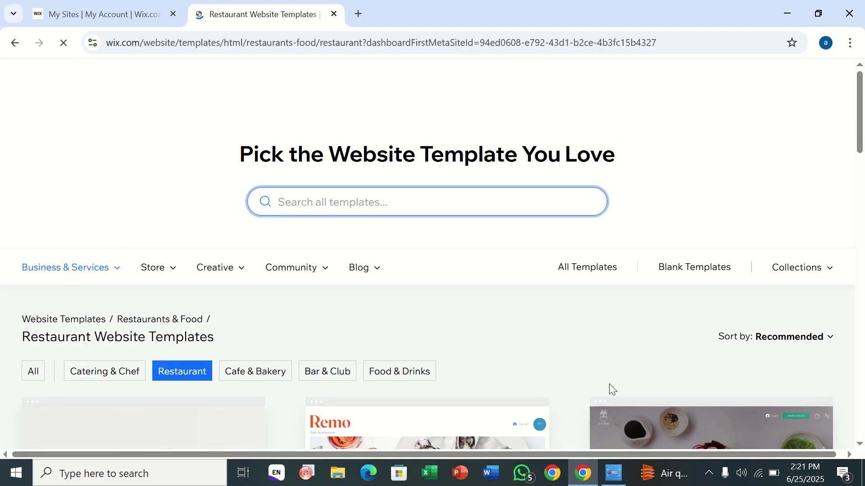
scroll(609, 384, "down", 6)
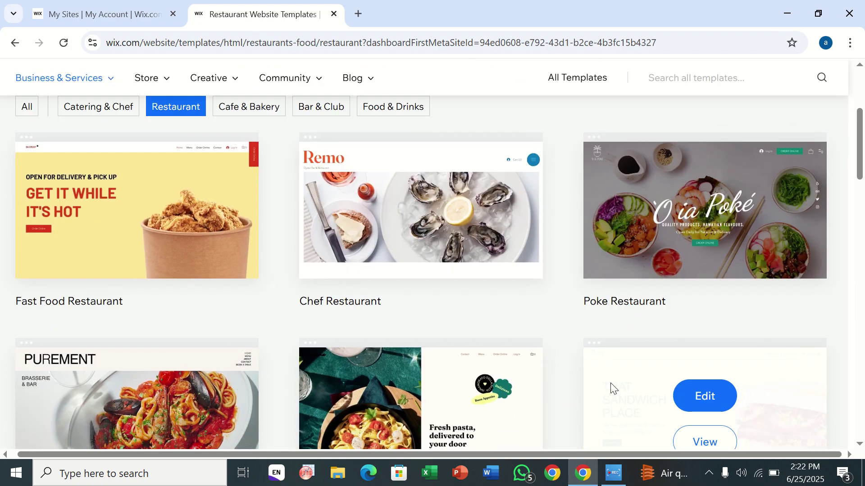
scroll(610, 387, "up", 2)
scroll(611, 387, "down", 4)
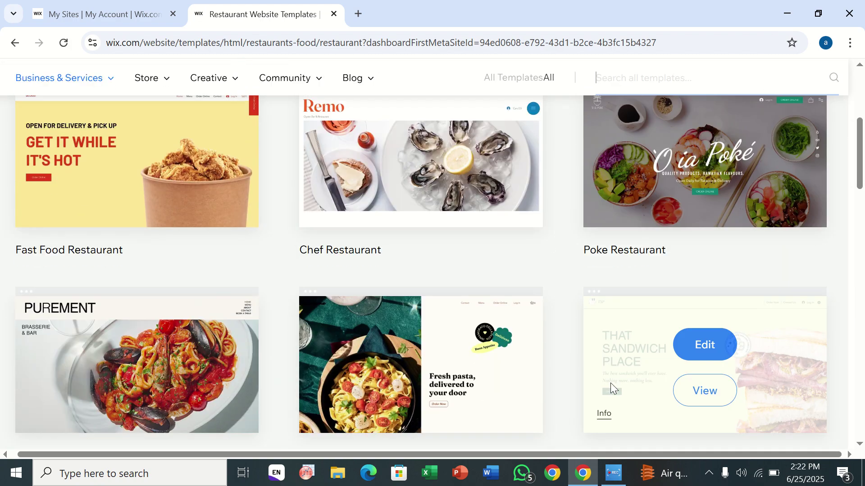
scroll(611, 387, "down", 4)
scroll(611, 386, "up", 5)
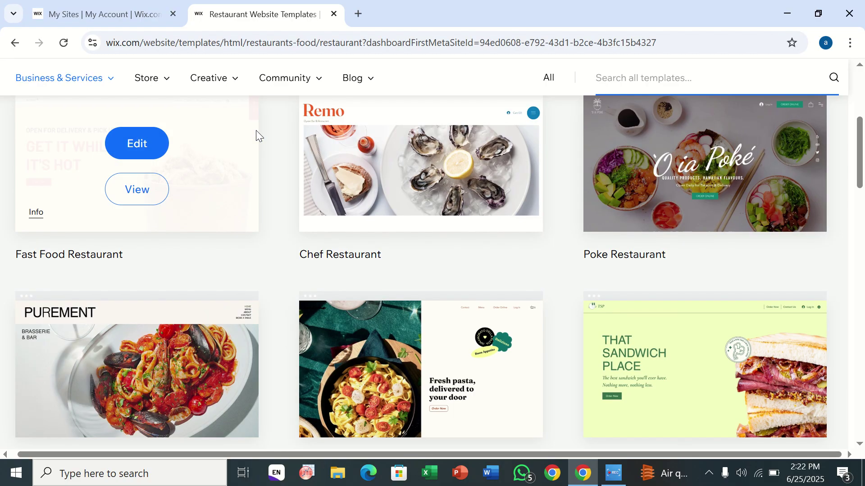
left_click(405, 144)
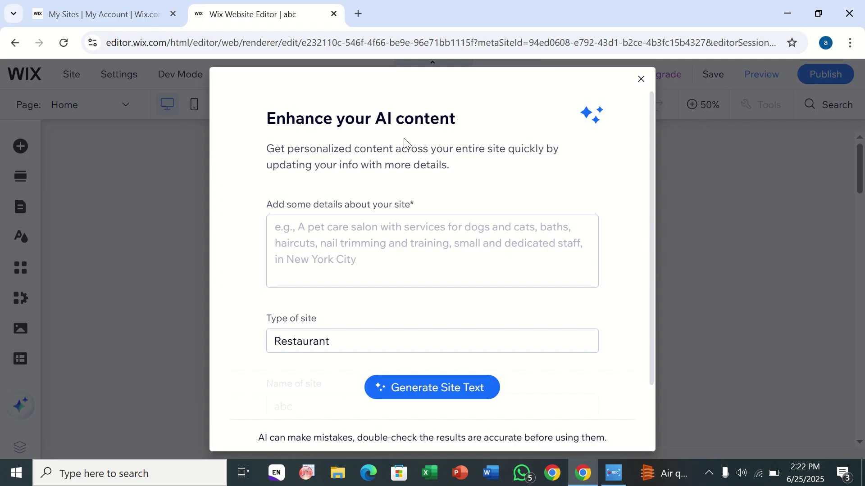
left_click(640, 80)
mouse_move(634, 85)
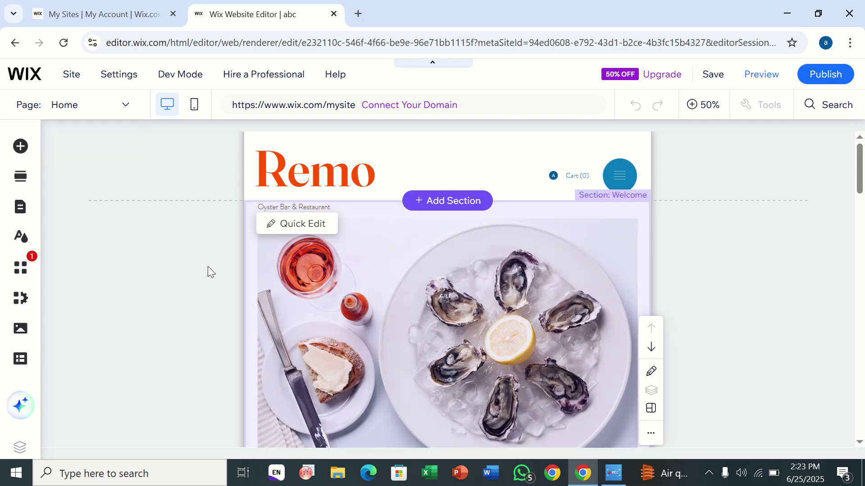
Delete the Gallery section with the four food photos from the Home page.
scroll(345, 266, "down", 10)
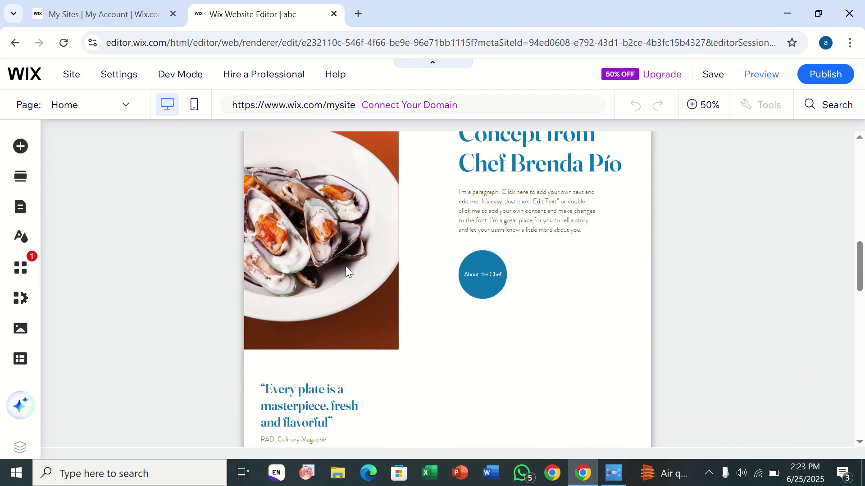
scroll(345, 267, "down", 8)
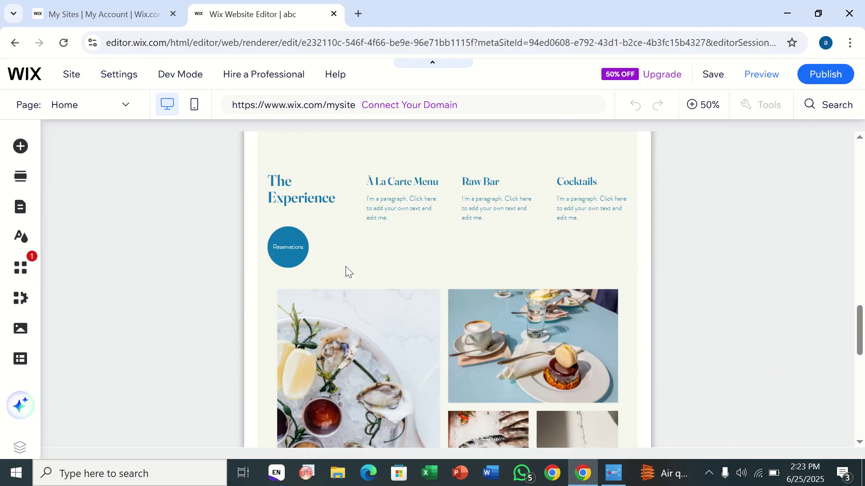
scroll(346, 267, "down", 10)
scroll(346, 267, "up", 4)
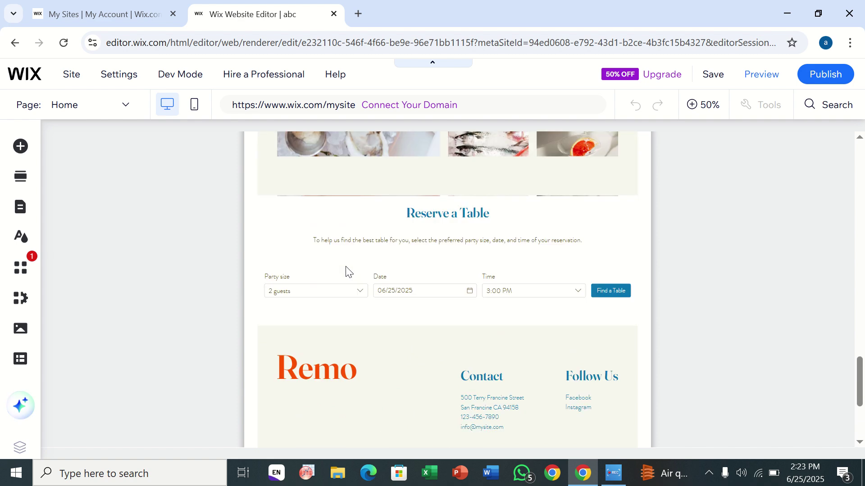
scroll(346, 267, "up", 8)
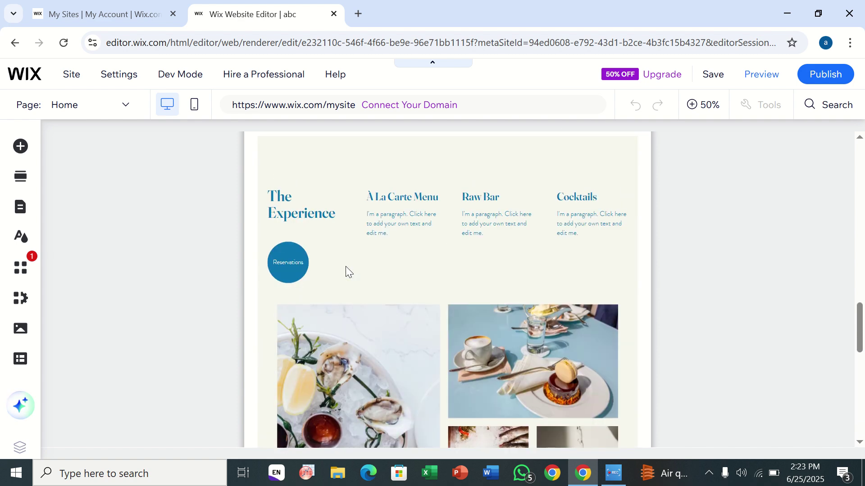
scroll(345, 267, "up", 3)
scroll(346, 267, "down", 3)
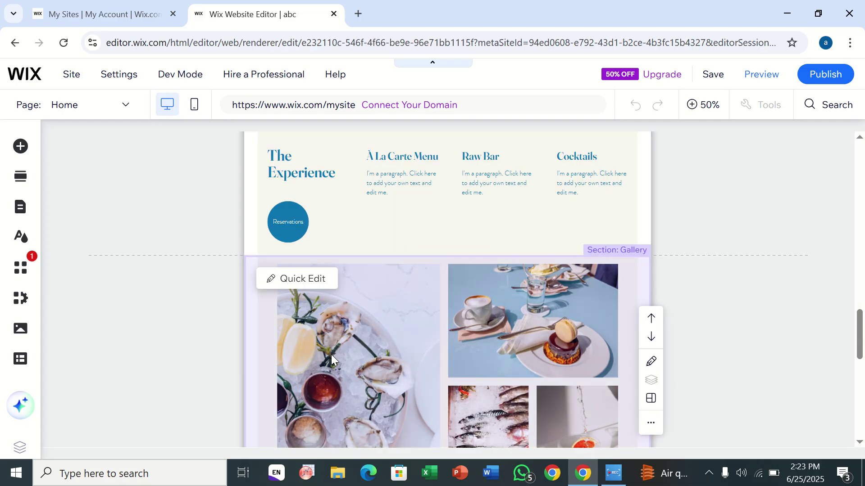
scroll(331, 355, "down", 2)
left_click(336, 322)
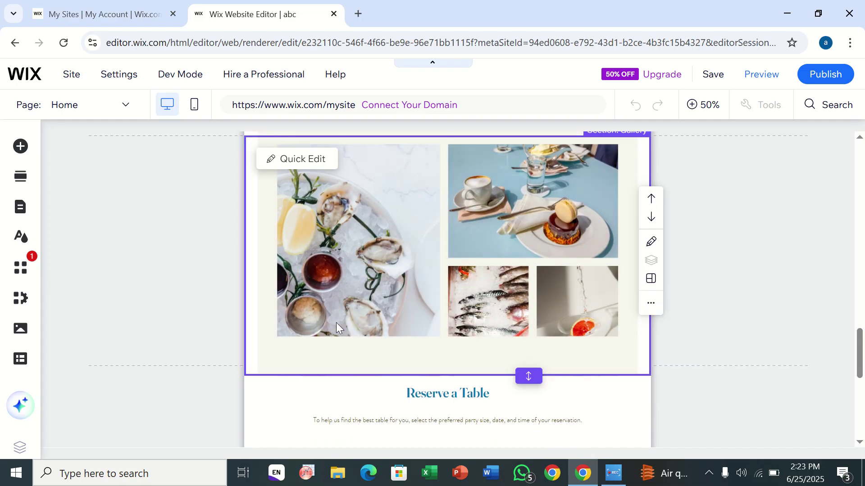
key("Delete")
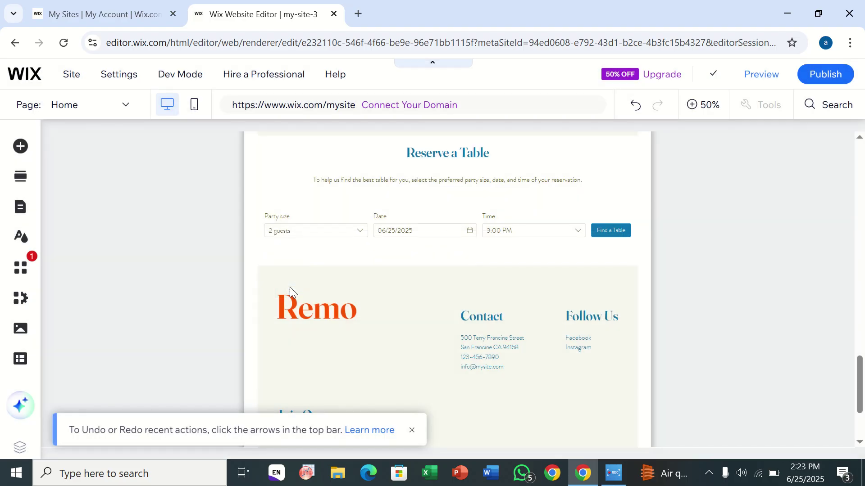
Browse the strip elements by category, from Featured through Services and Testimonials to Team.
scroll(367, 311, "down", 3)
scroll(366, 312, "up", 12)
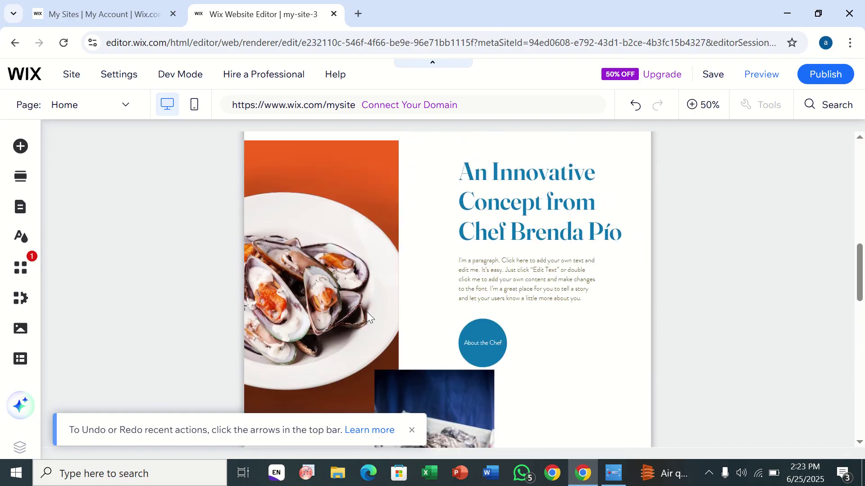
scroll(366, 311, "up", 5)
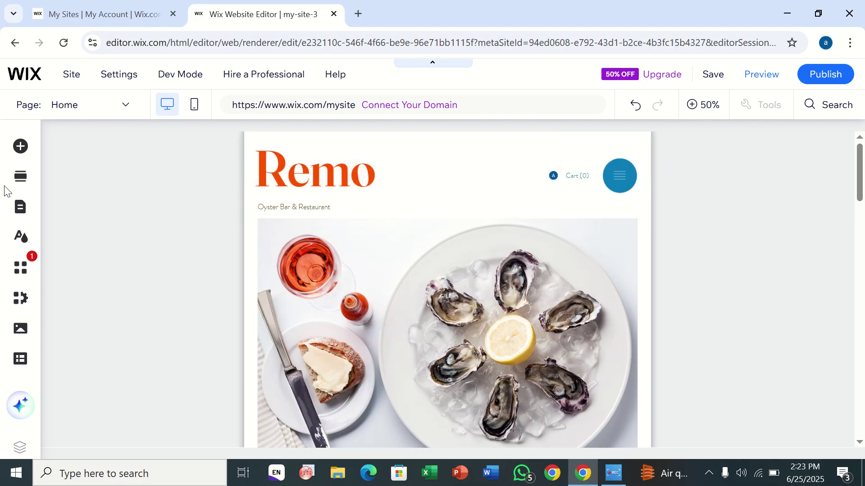
left_click(19, 147)
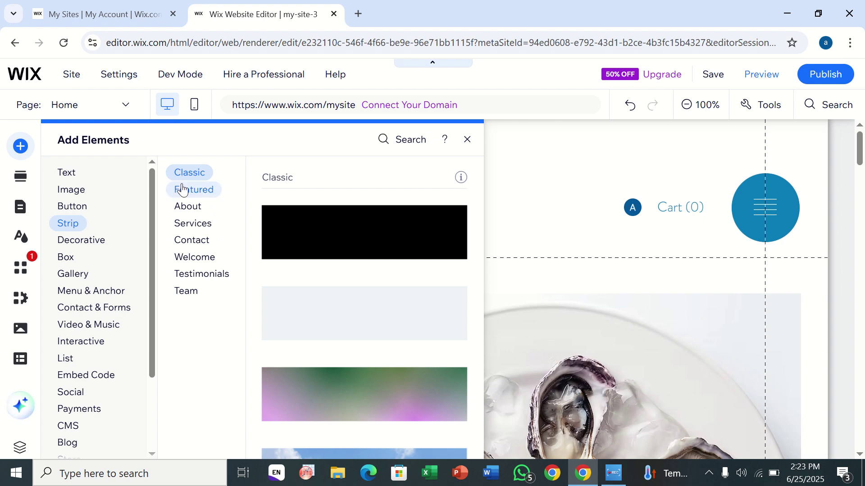
left_click(182, 188)
left_click(180, 207)
left_click(180, 225)
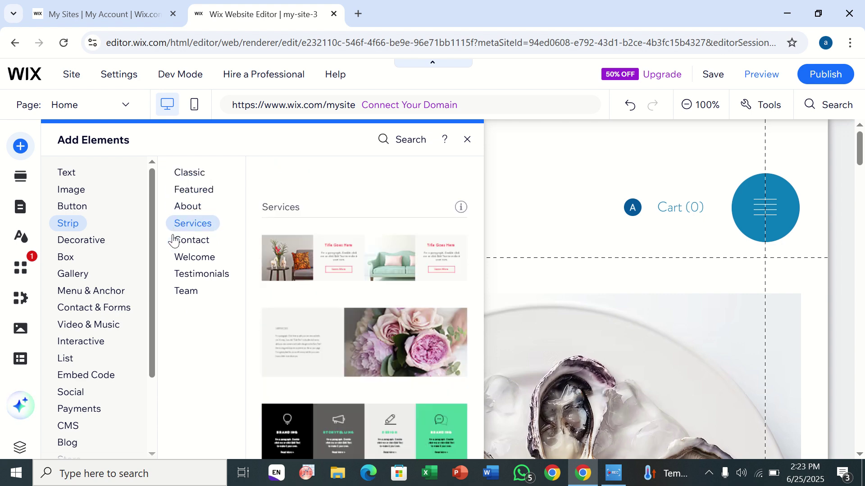
left_click(179, 239)
left_click(172, 277)
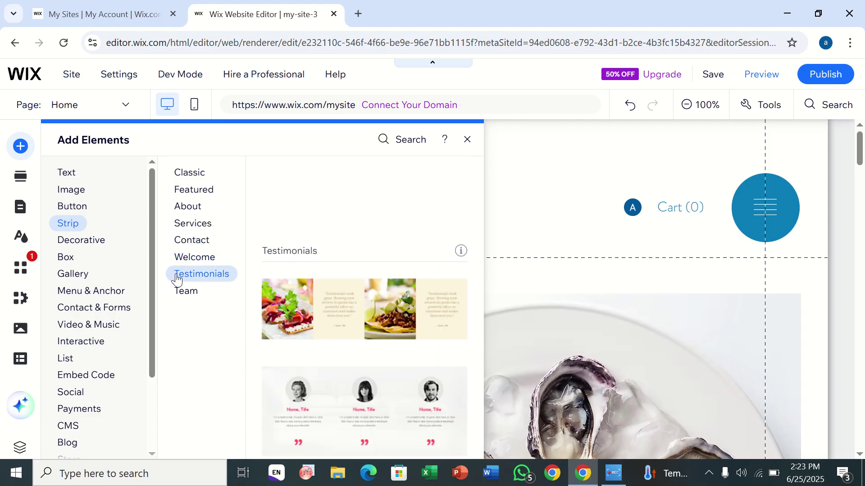
left_click(170, 296)
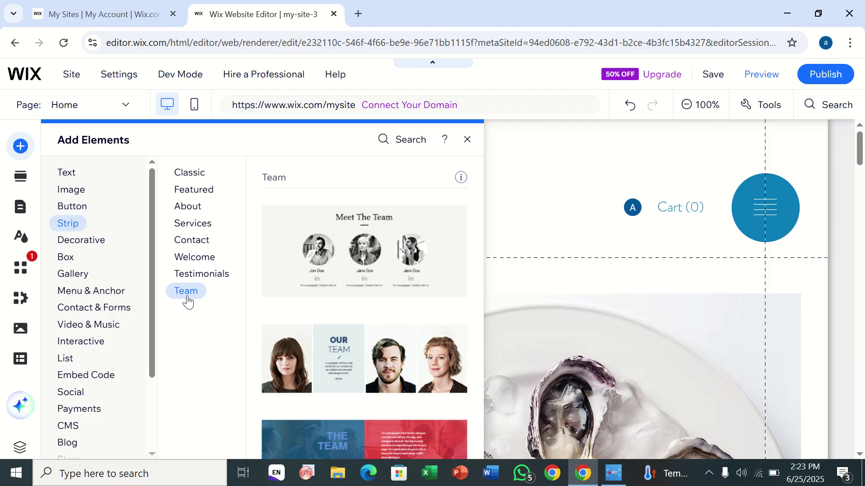
Add the Meet The Team strip to the Home page.
scroll(314, 297, "down", 3)
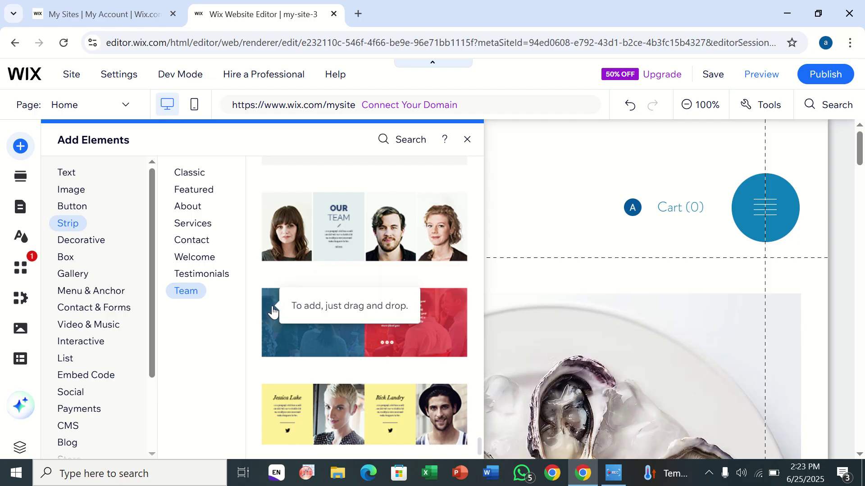
scroll(272, 306, "up", 6)
scroll(272, 311, "down", 6)
scroll(272, 311, "up", 10)
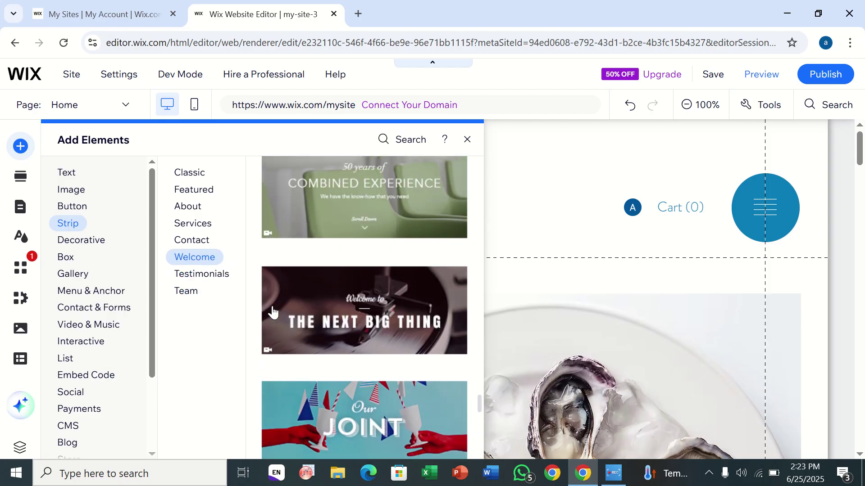
scroll(273, 310, "down", 10)
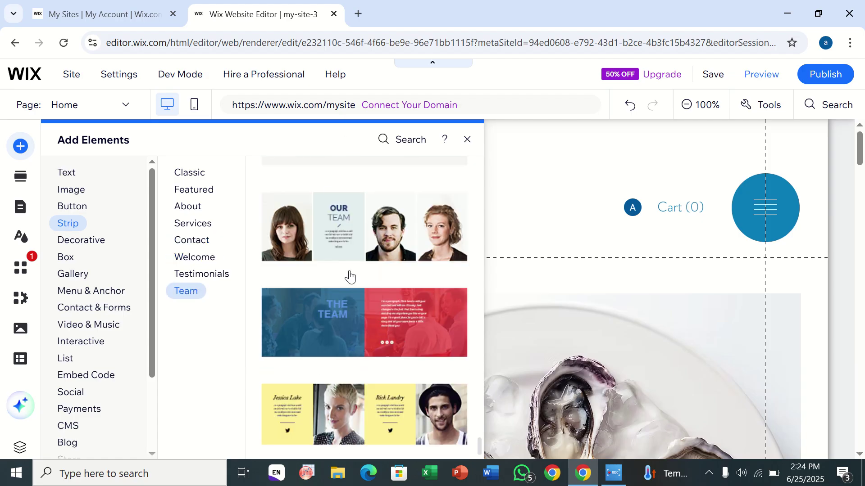
scroll(350, 277, "up", 3)
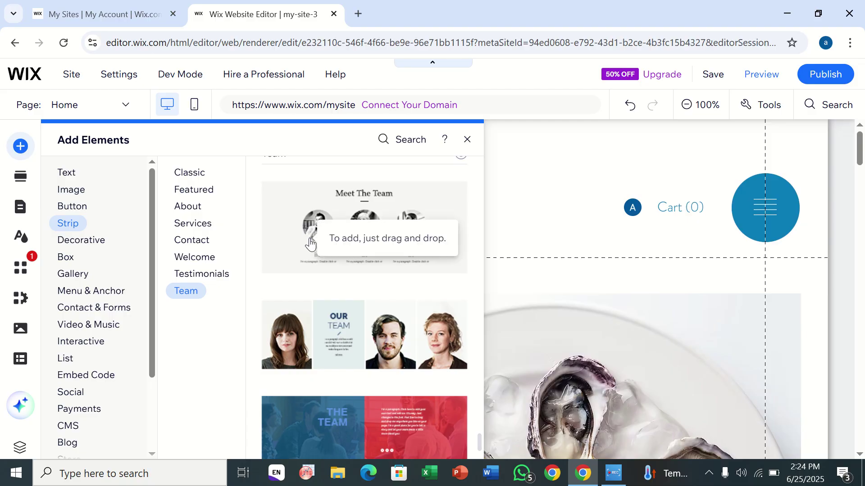
key("Escape")
scroll(311, 240, "down", 10)
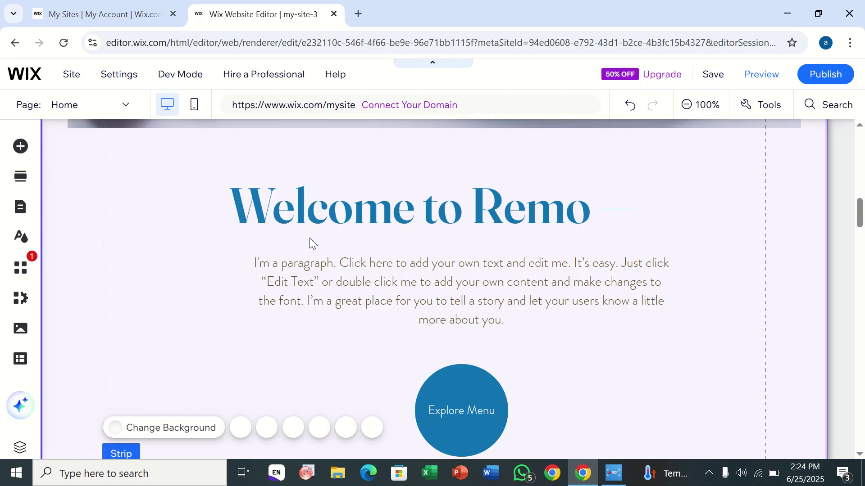
Try left and right content alignment on the Meet The Team strip, and add a column to the strip.
scroll(310, 237, "down", 3)
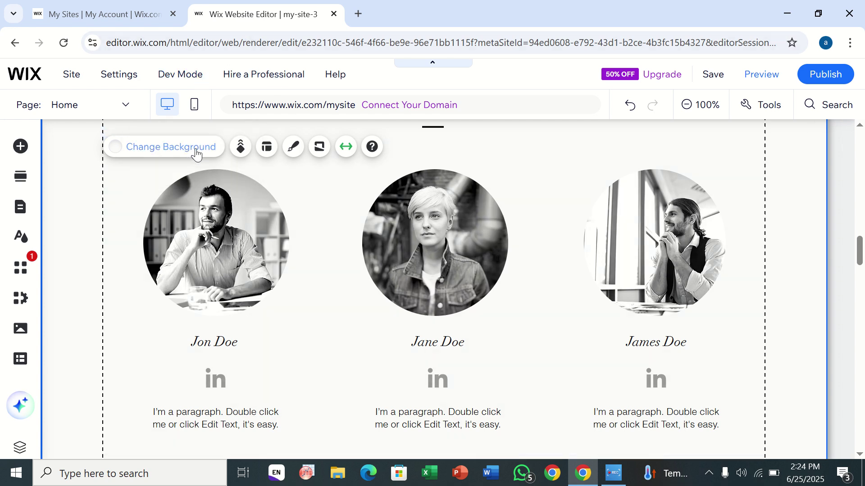
left_click(234, 162)
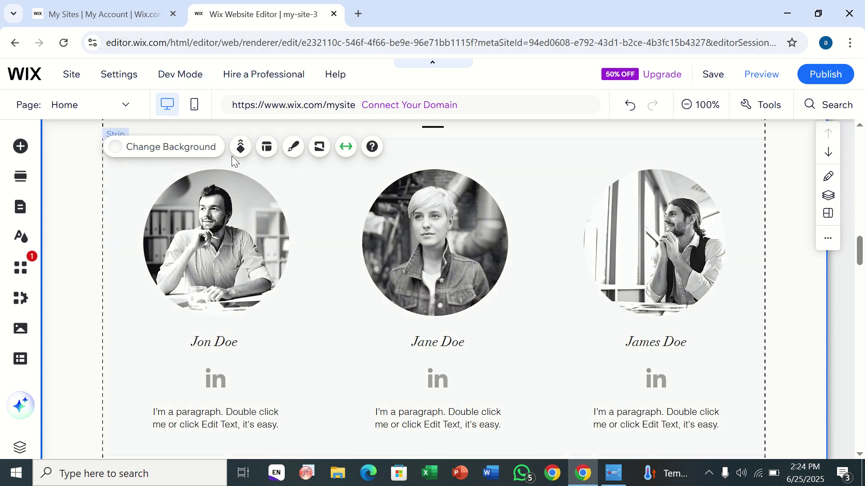
left_click(265, 147)
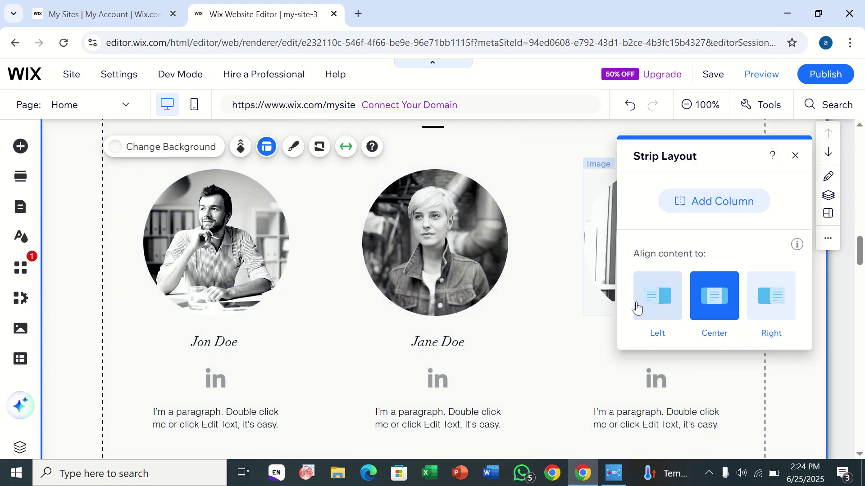
left_click(641, 304)
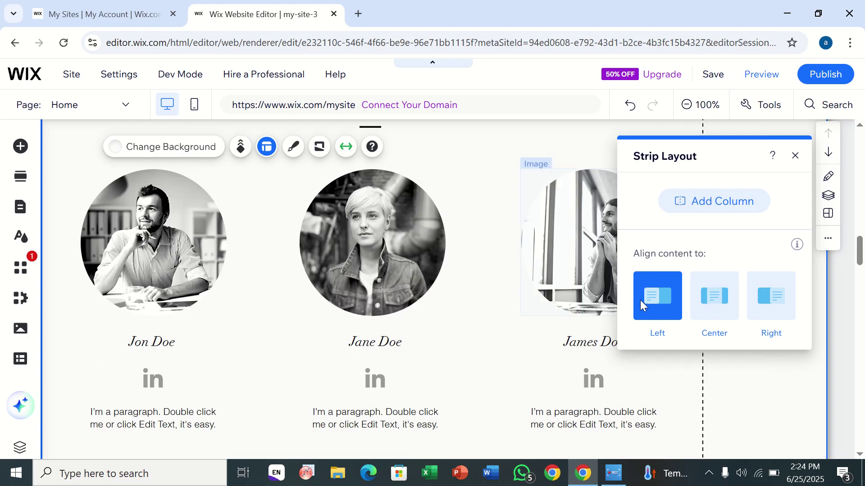
left_click(758, 287)
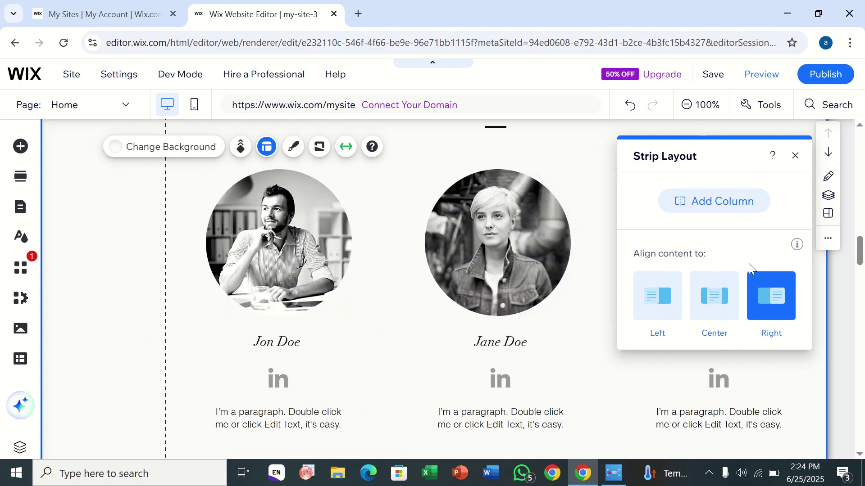
left_click(698, 201)
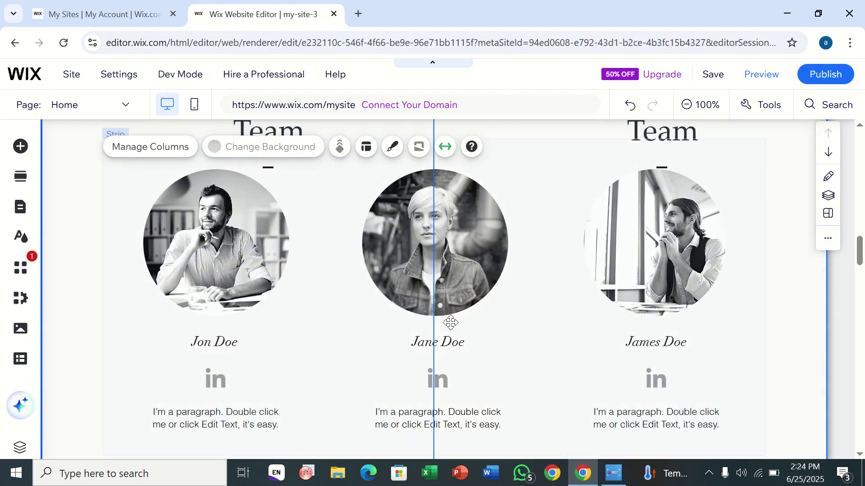
Look through the Meet The Team strip's layout options for column proportions, column spacing and padding, and leave them.
left_click(366, 146)
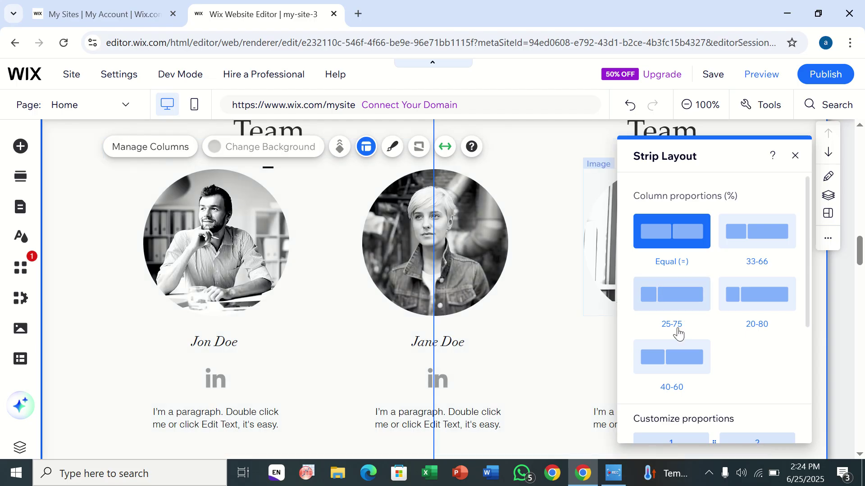
scroll(638, 315, "down", 4)
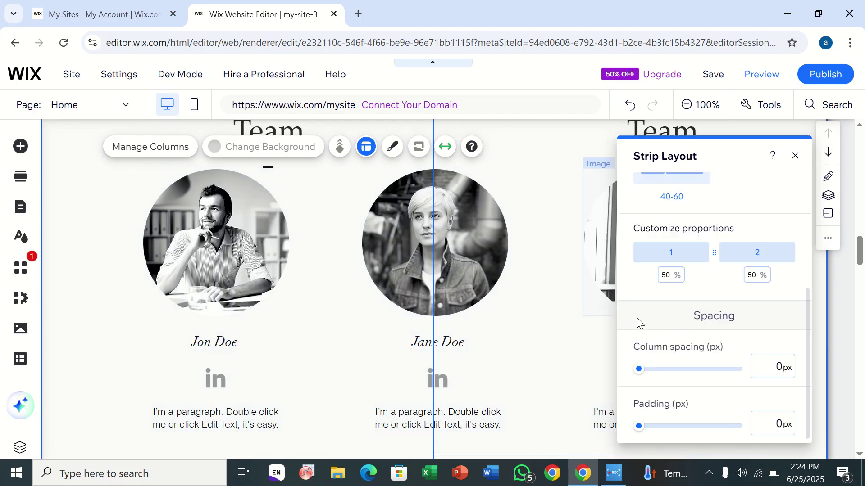
scroll(705, 278, "up", 4)
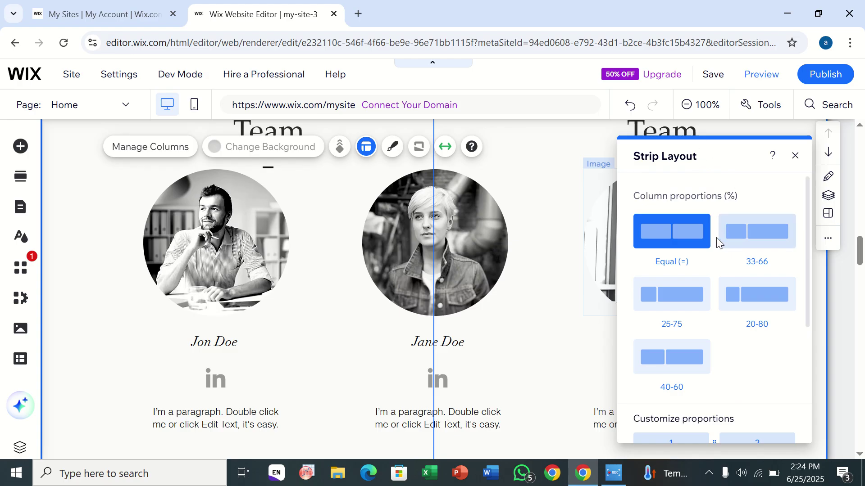
left_click(547, 259)
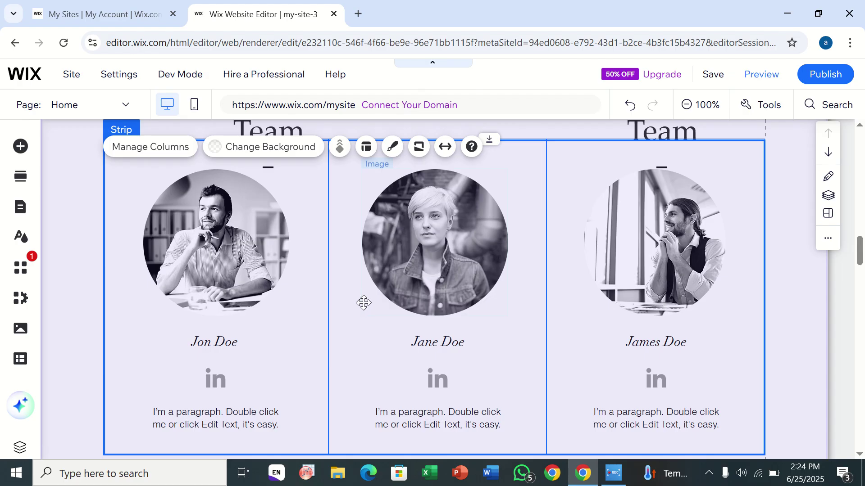
Look at the Photo Studio, image settings and image replacement options for the first team member's photo, and close them.
left_click(199, 244)
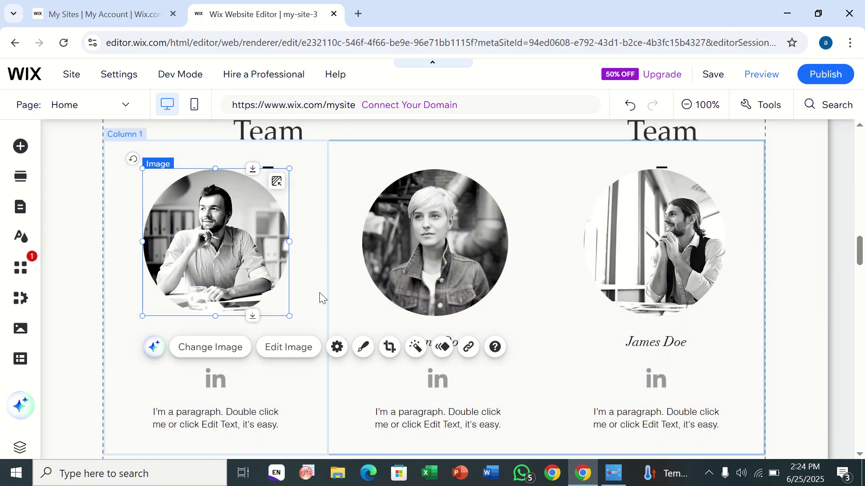
left_click(298, 349)
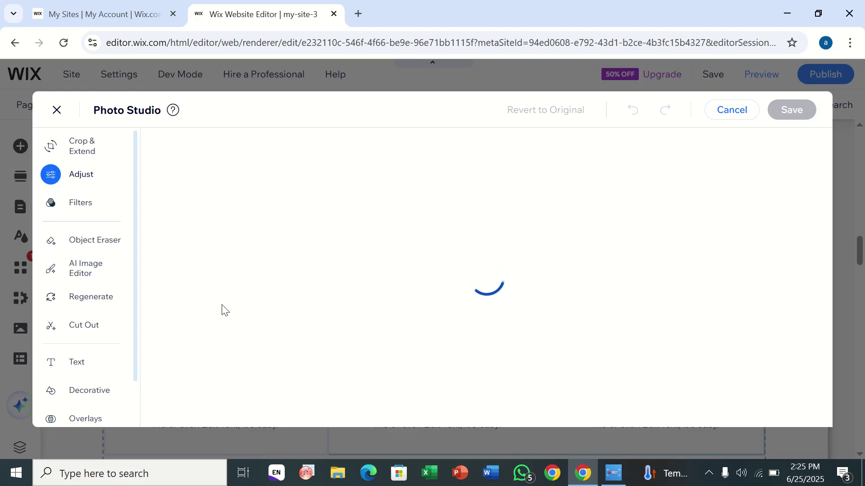
left_click(55, 110)
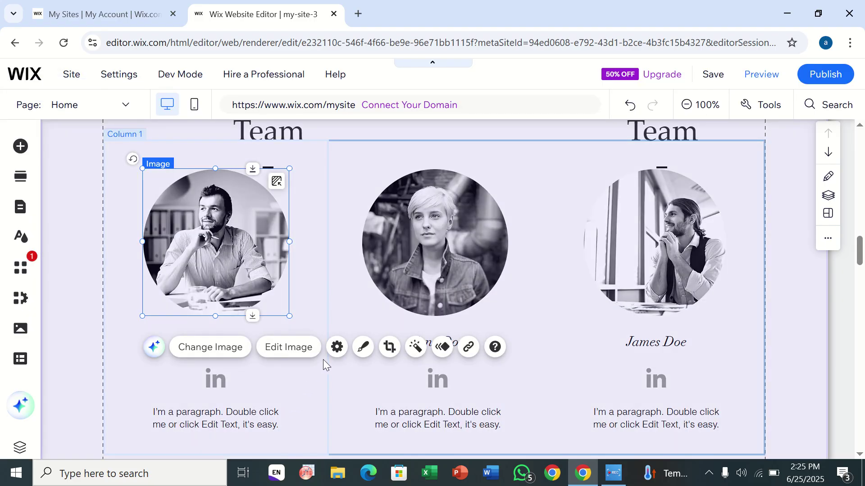
left_click(338, 348)
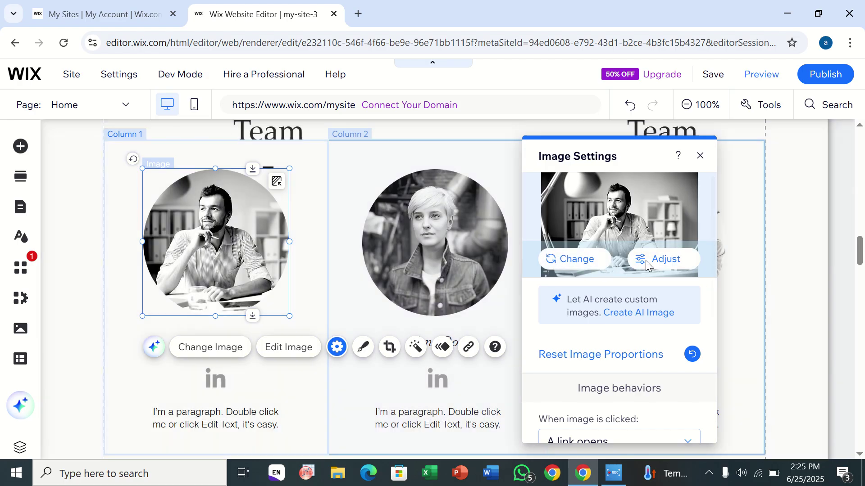
left_click(593, 227)
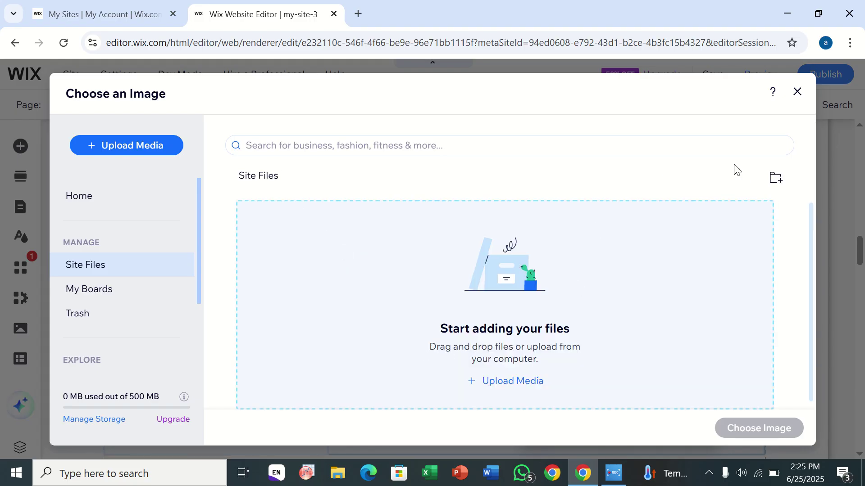
left_click(795, 92)
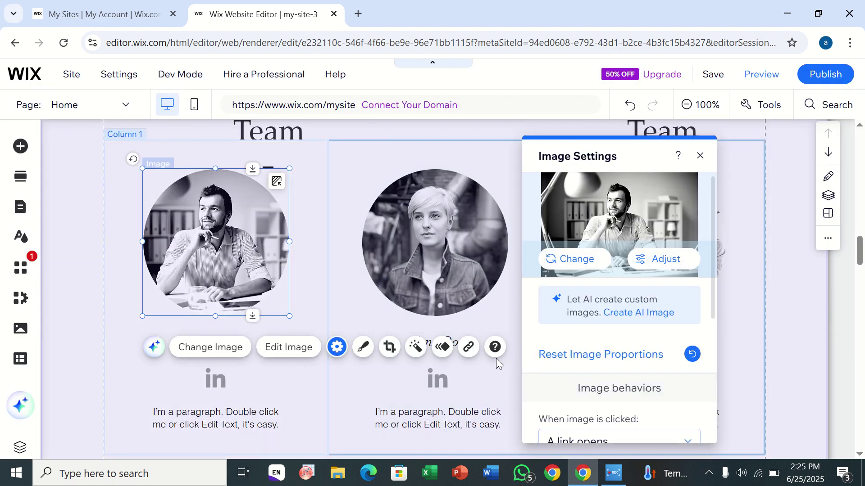
left_click(325, 222)
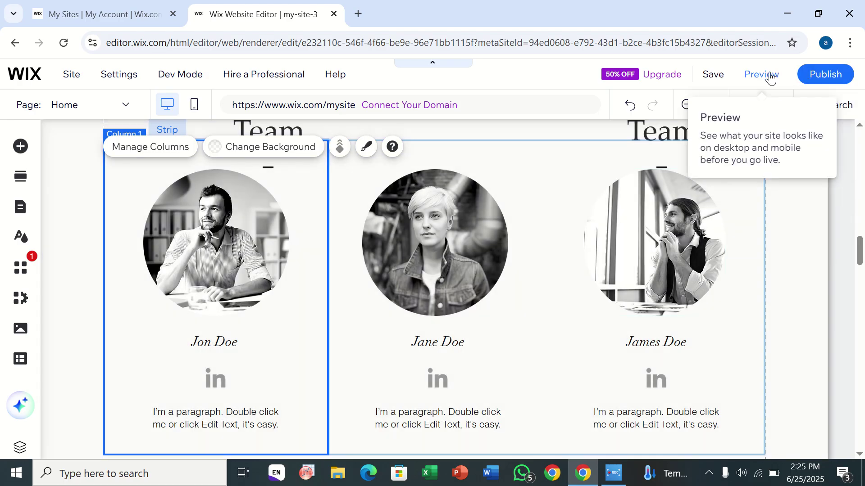
Preview the Home page on desktop, look through the sections below the team strip, and return to the editor.
left_click(771, 77)
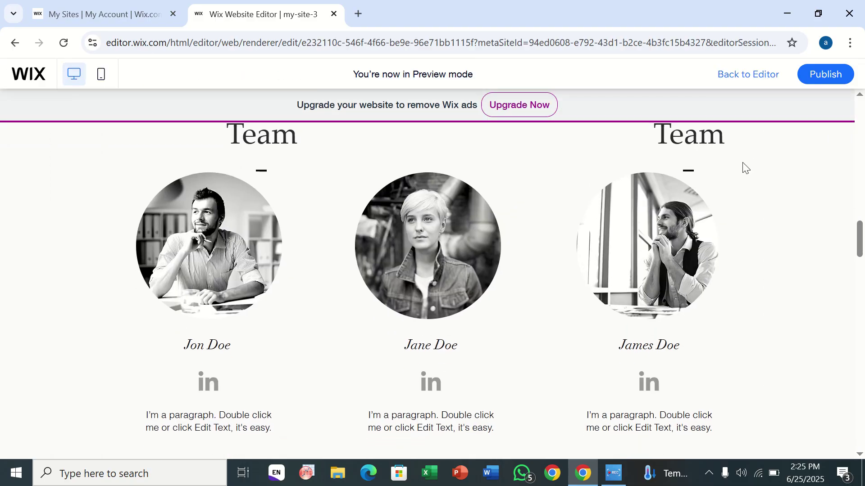
scroll(749, 218, "down", 10)
scroll(749, 218, "down", 15)
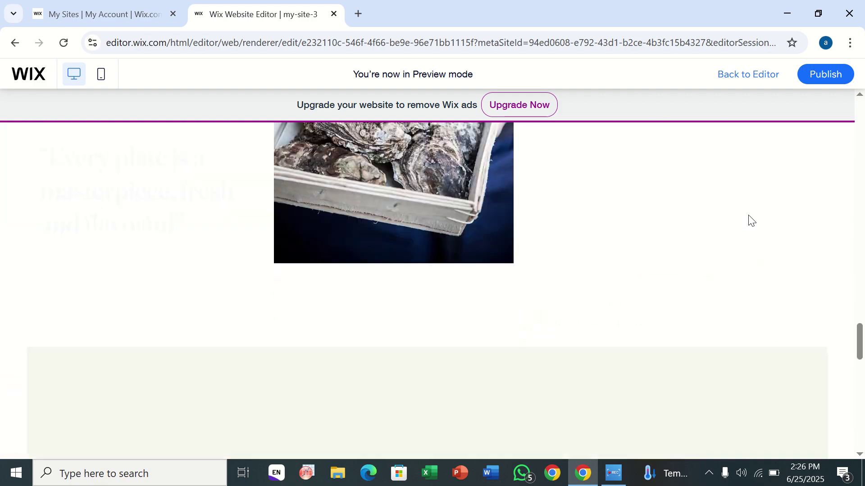
scroll(749, 218, "up", 10)
scroll(749, 218, "up", 5)
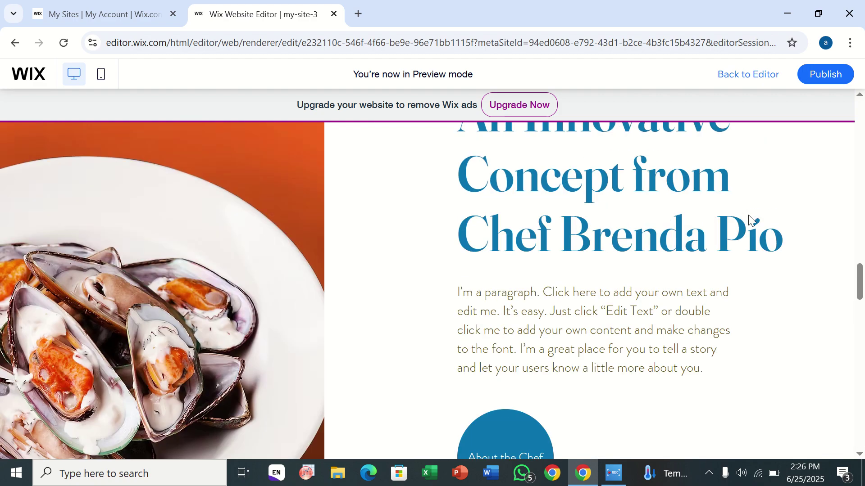
left_click(741, 80)
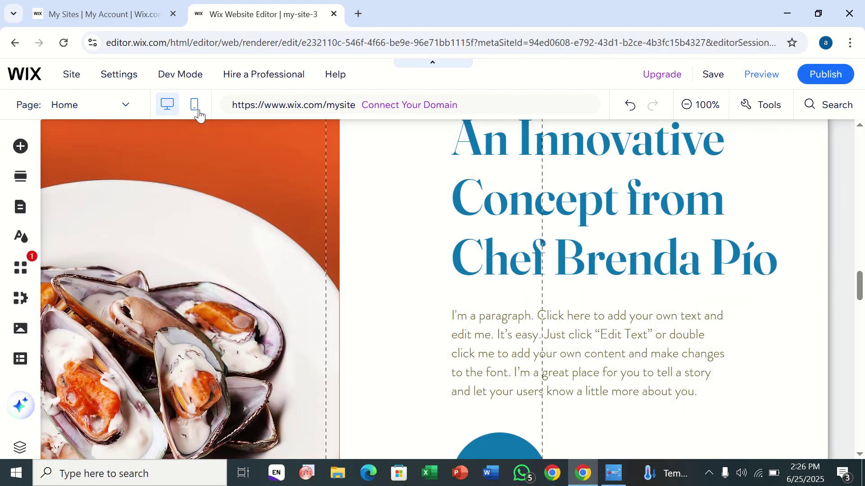
Switch the editor to the mobile view and examine how the Home page sections and team members are laid out.
left_click(199, 113)
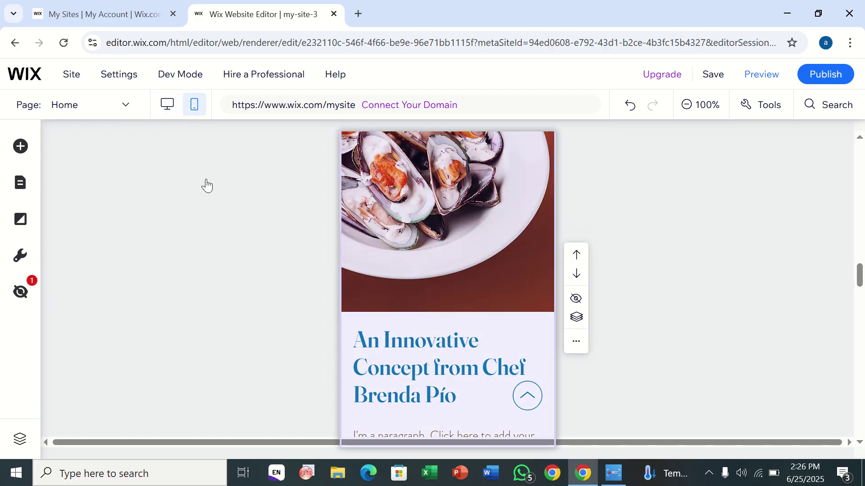
scroll(204, 185, "down", 4)
scroll(206, 184, "down", 8)
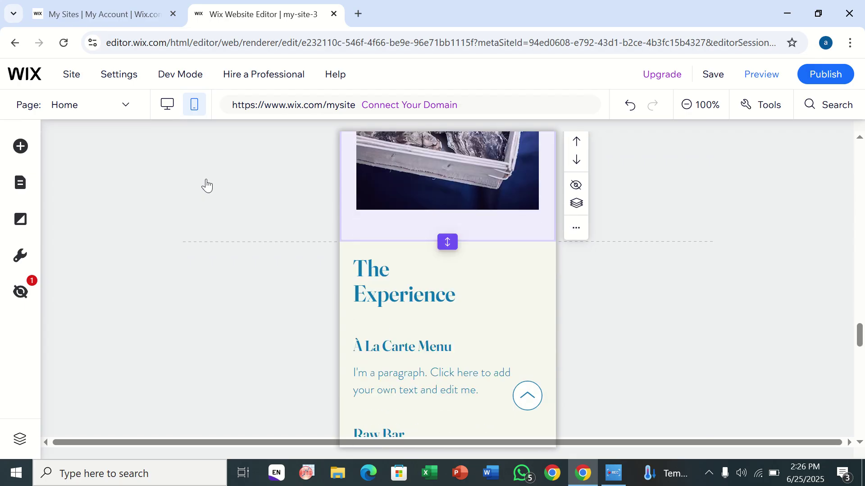
scroll(207, 184, "up", 9)
scroll(206, 185, "up", 3)
scroll(206, 185, "down", 8)
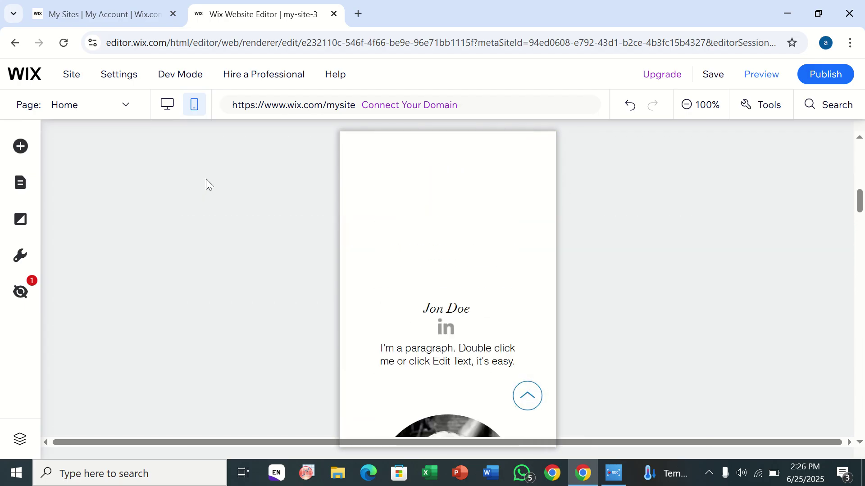
scroll(206, 184, "up", 1)
scroll(207, 184, "down", 2)
scroll(207, 179, "down", 4)
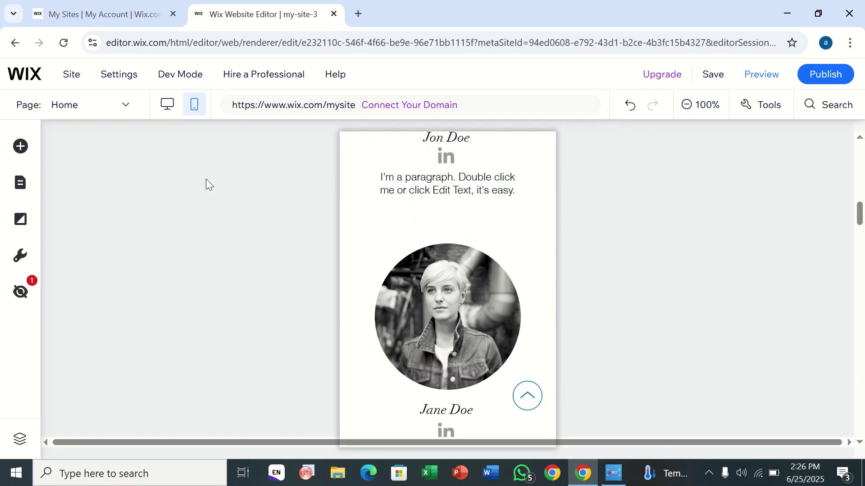
scroll(206, 179, "down", 2)
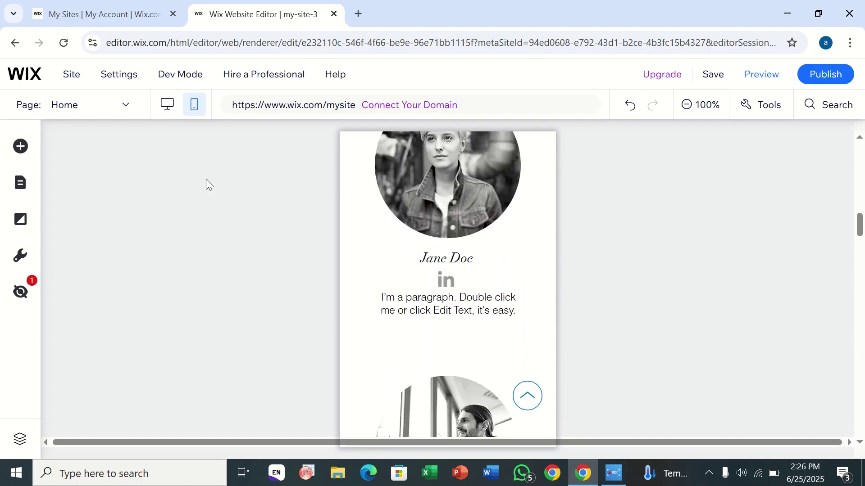
Return the editor to the desktop view and go to the Meet The Team strip.
left_click(158, 108)
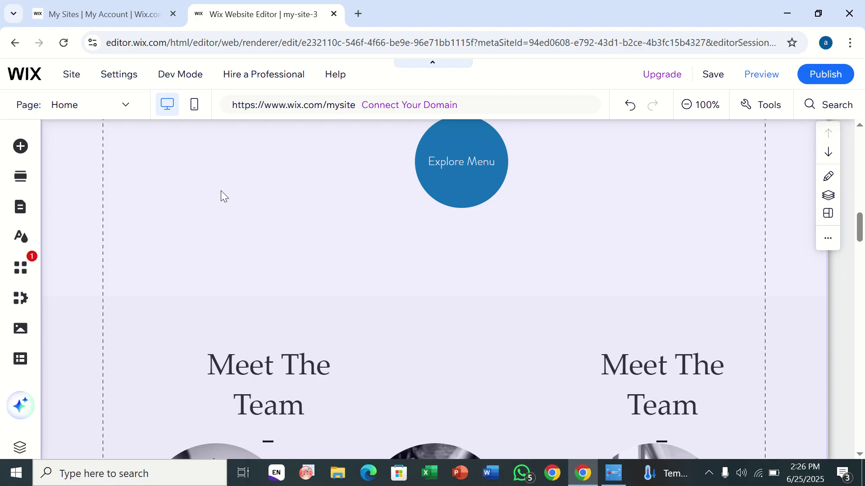
scroll(229, 206, "down", 3)
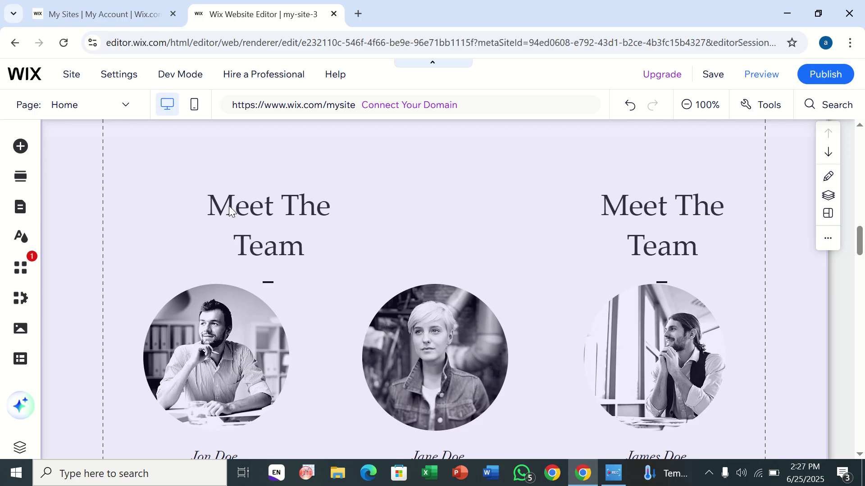
scroll(229, 206, "down", 2)
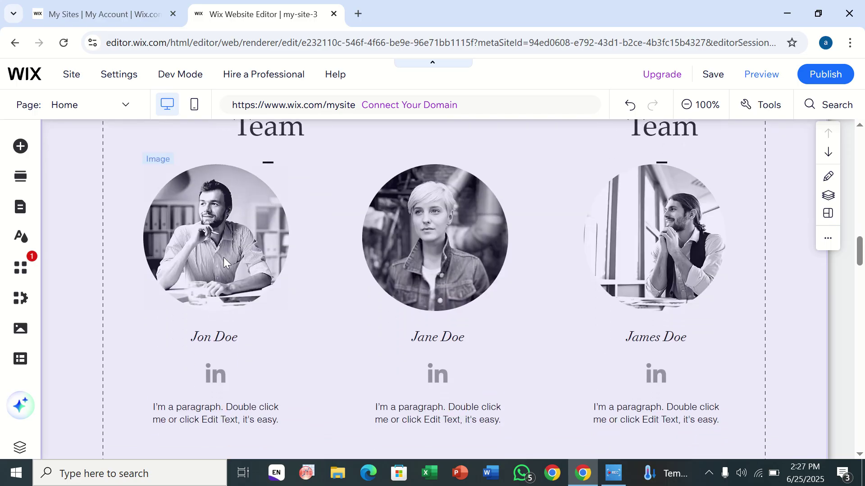